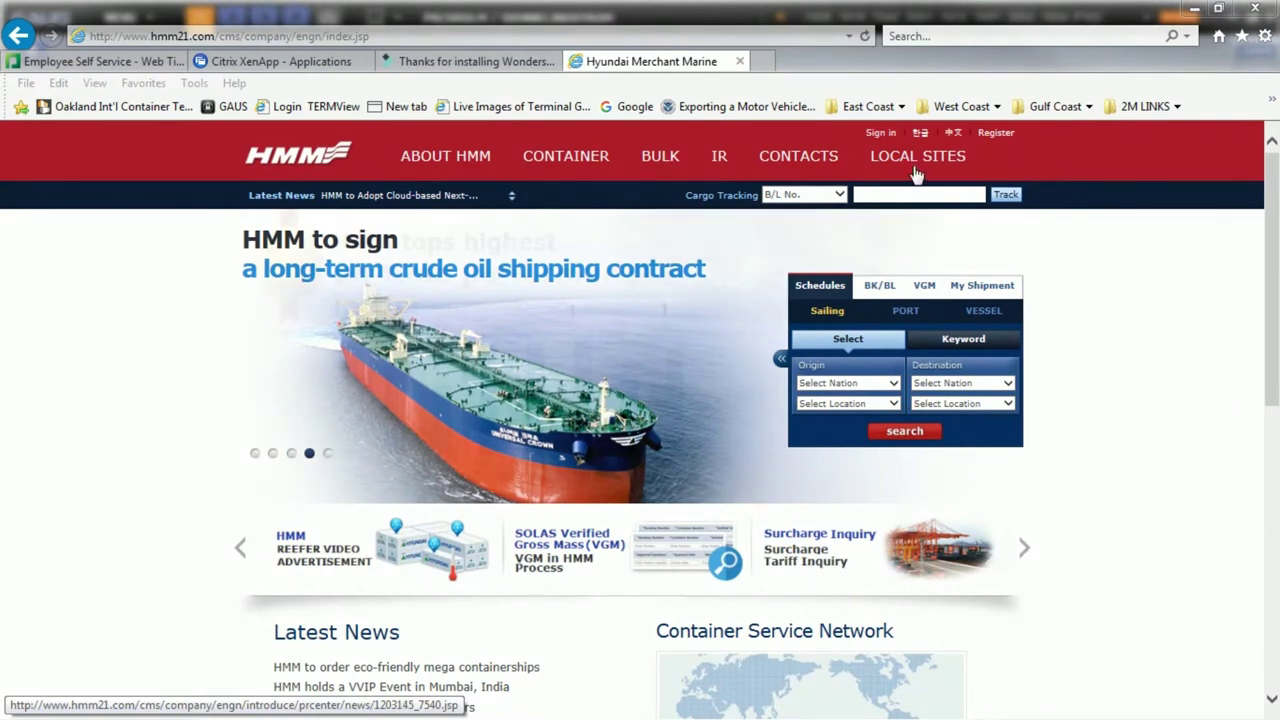
Go to the N.AMERICA local site from the Local Sites menu and dismiss the HMM Notice popup.
mouse_move(914, 178)
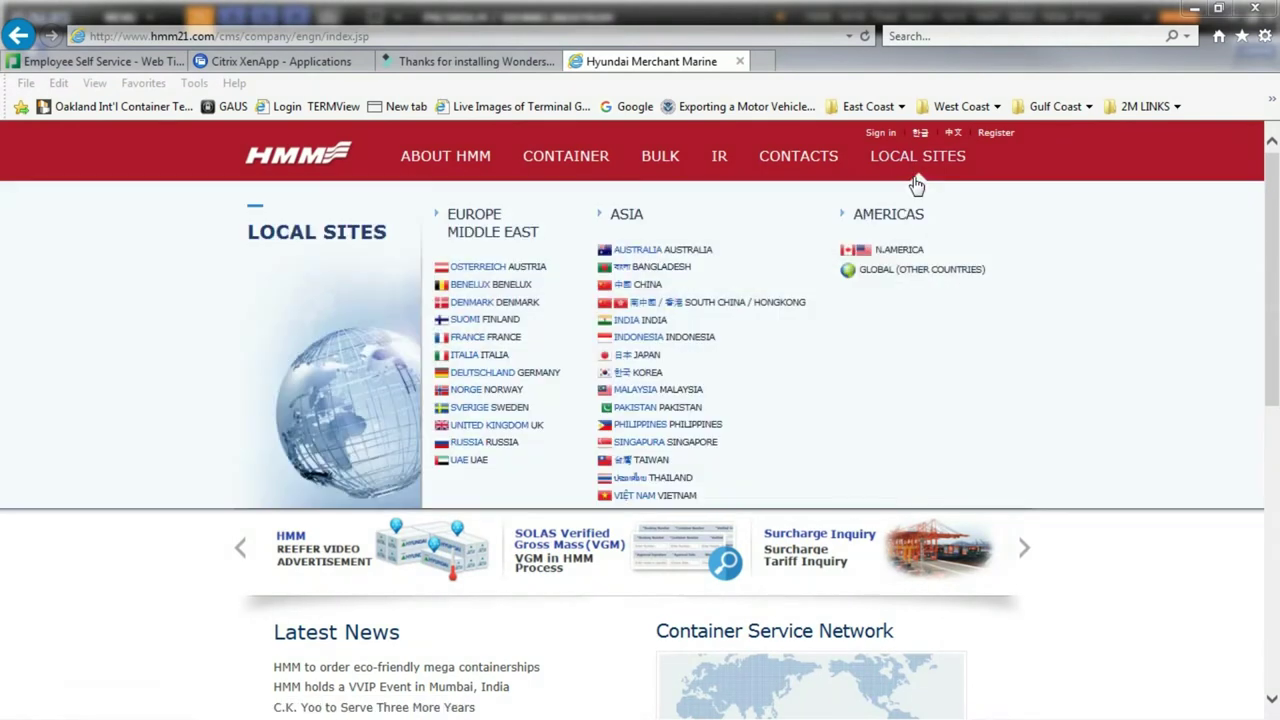
click(906, 256)
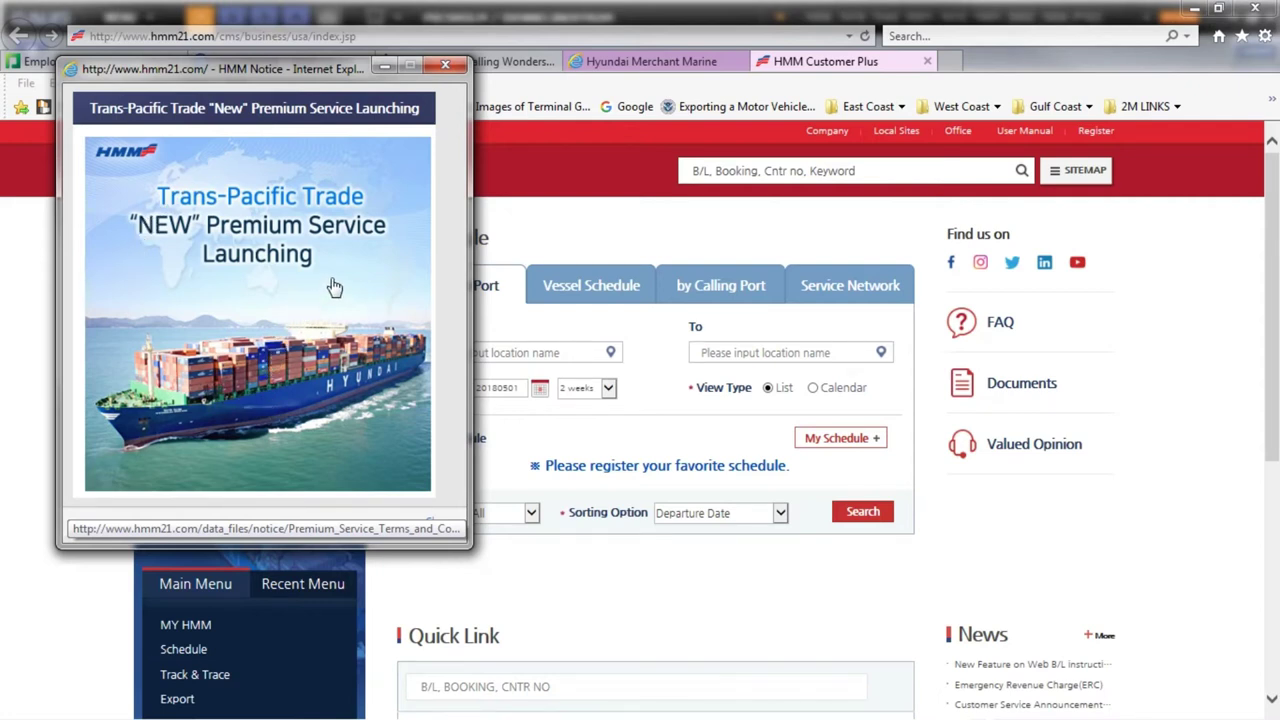
click(445, 65)
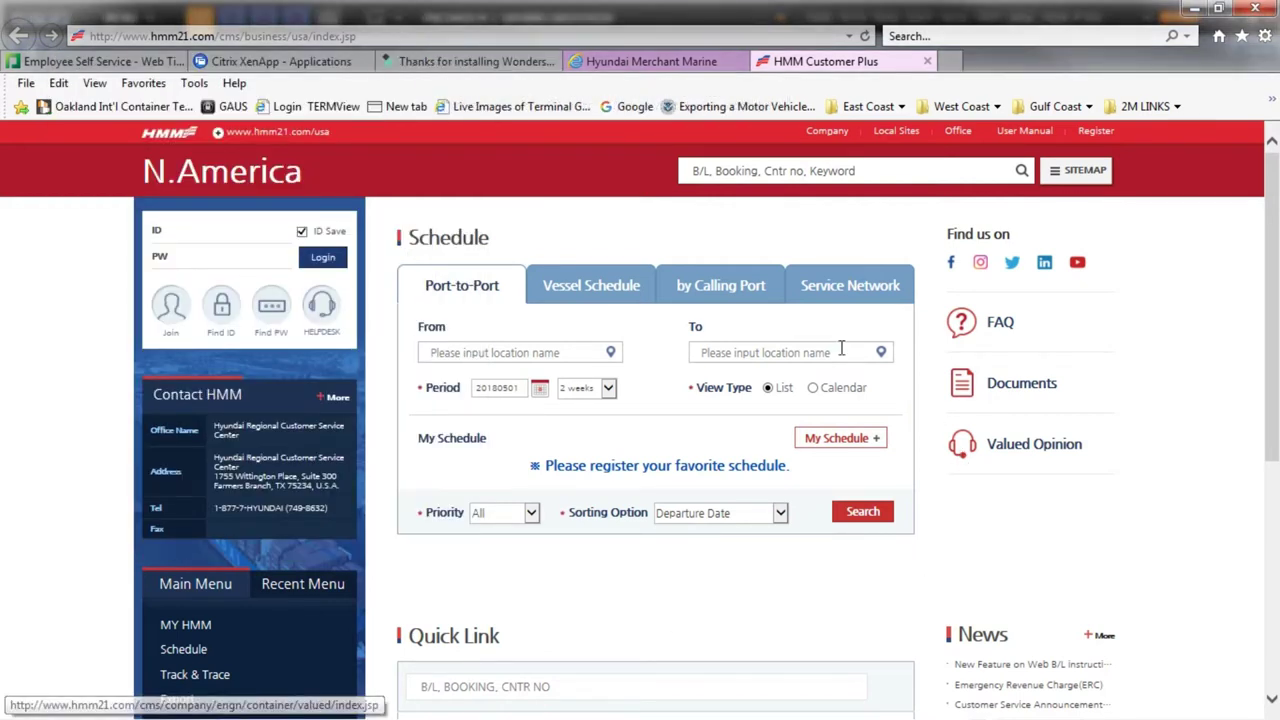
Choose Join under the ID/PW login box to reach the N.America login and registration page.
click(170, 313)
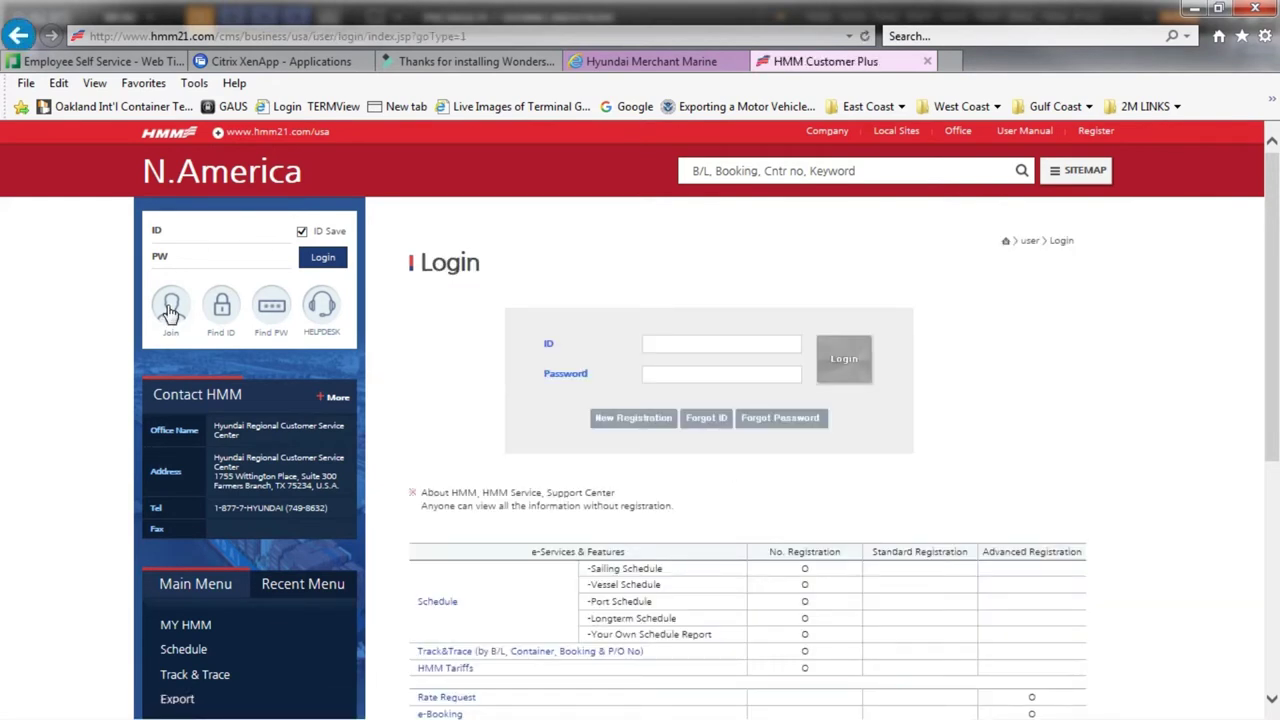
Start New Registration, read through the Terms of Use, and agree to them.
click(634, 420)
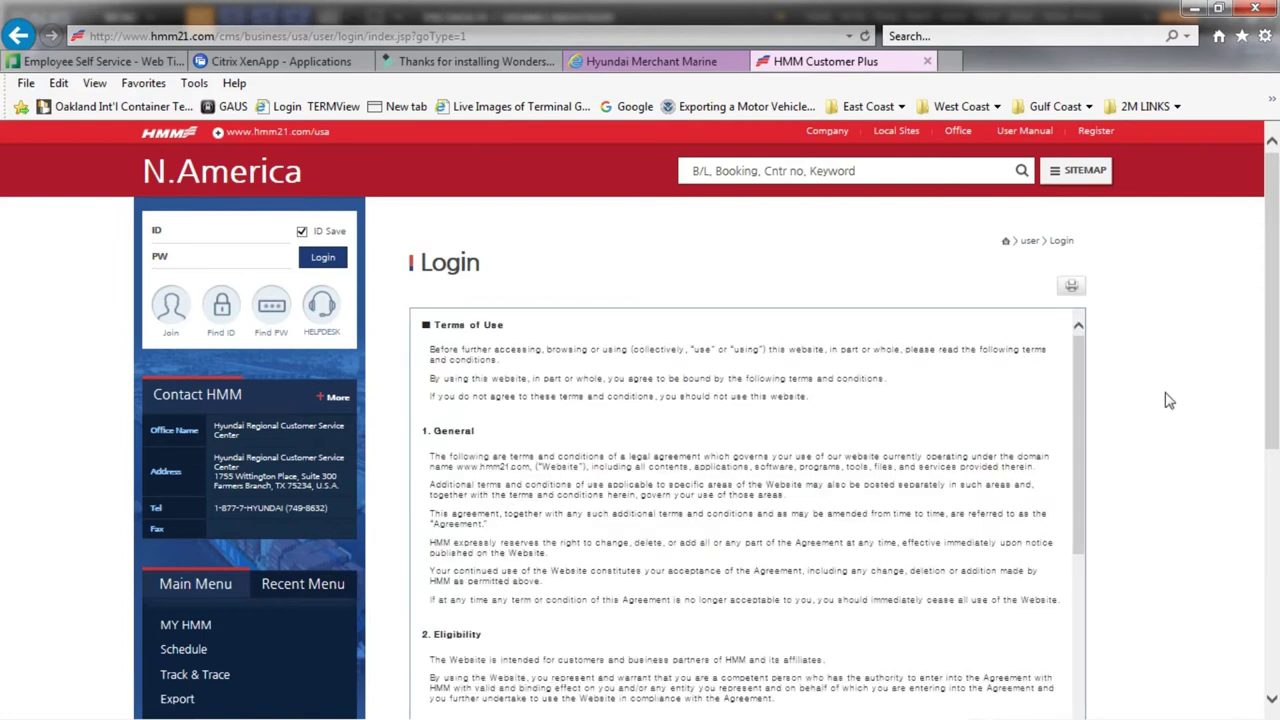
scroll(1140, 420, down, 1)
scroll(1090, 420, down, 1)
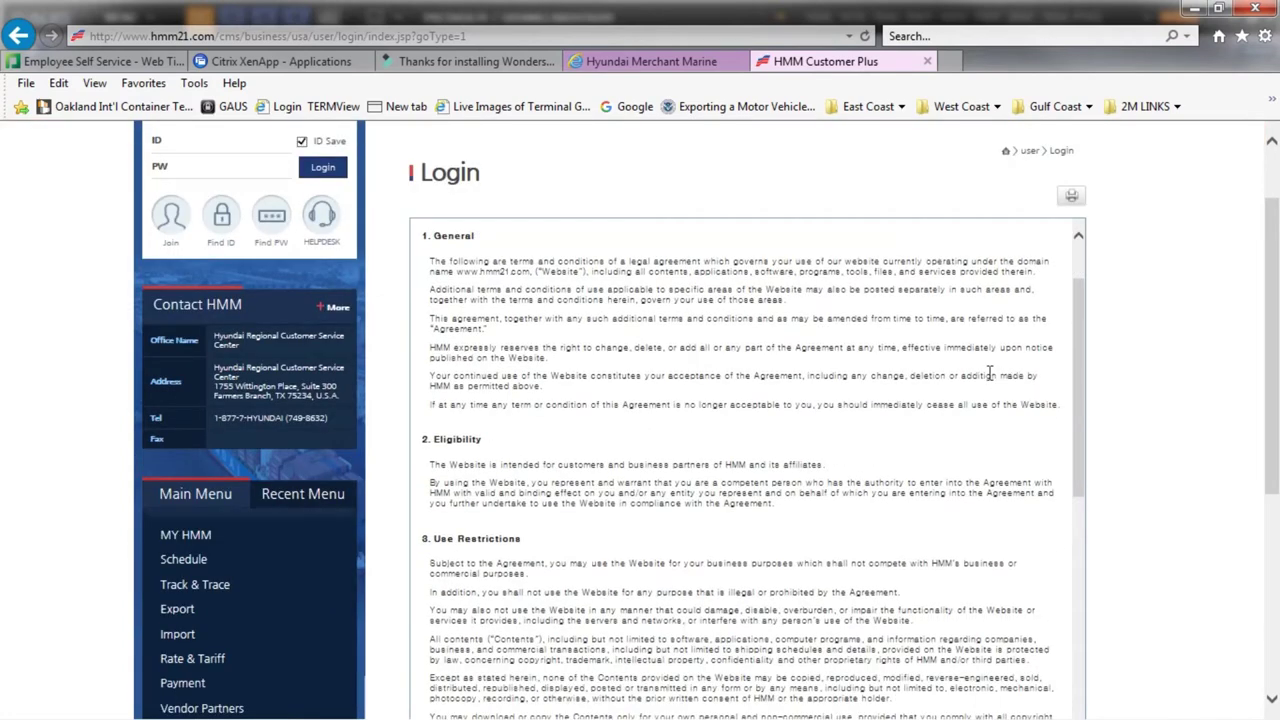
scroll(990, 375, down, 5)
scroll(928, 425, down, 6)
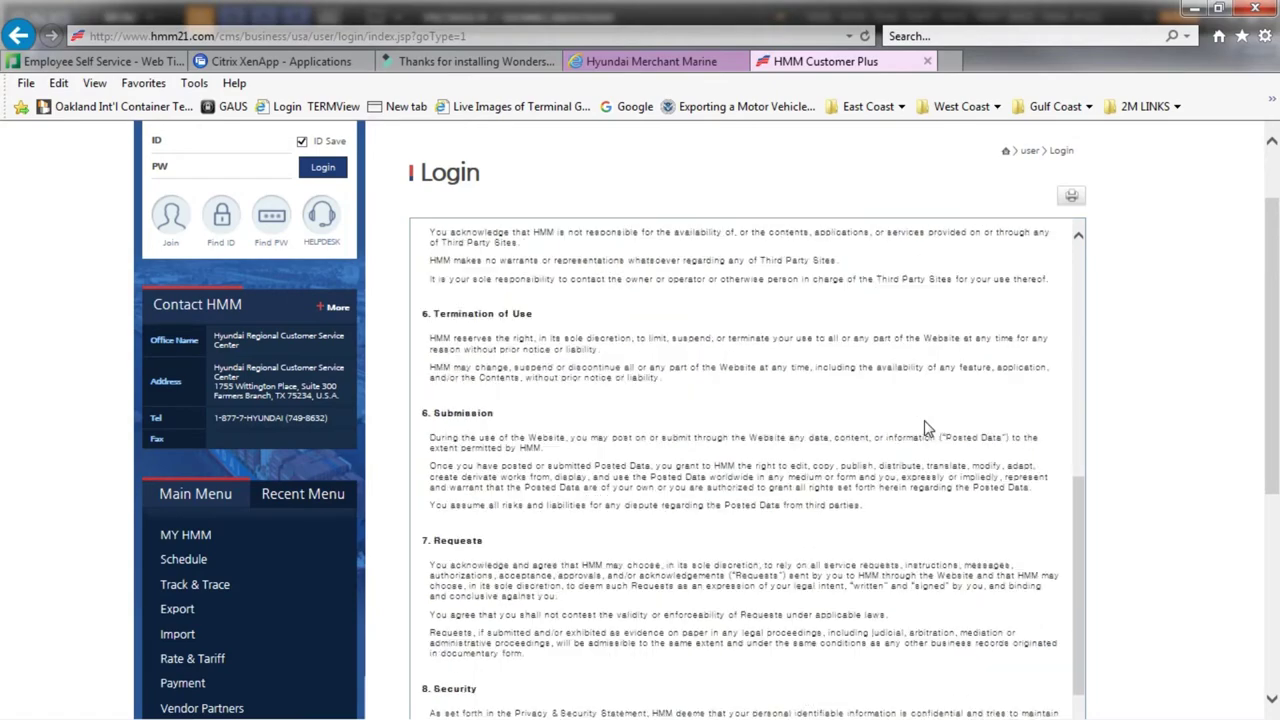
scroll(928, 428, down, 8)
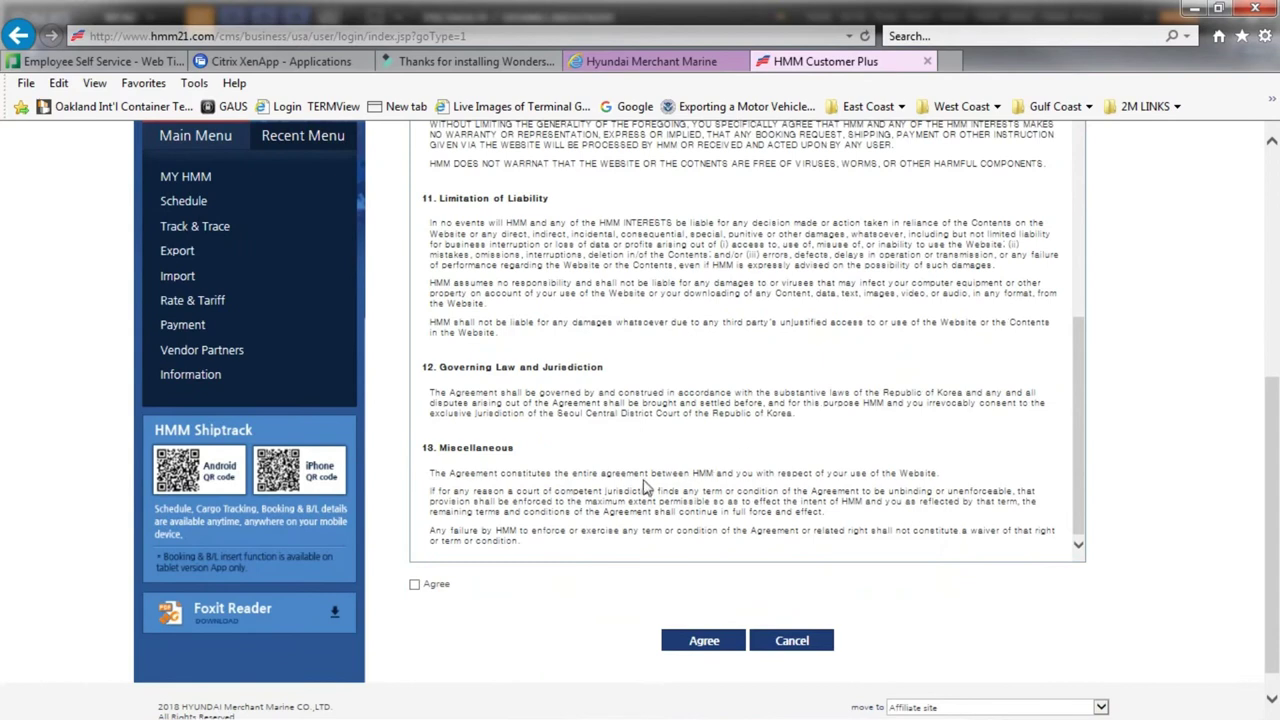
click(416, 587)
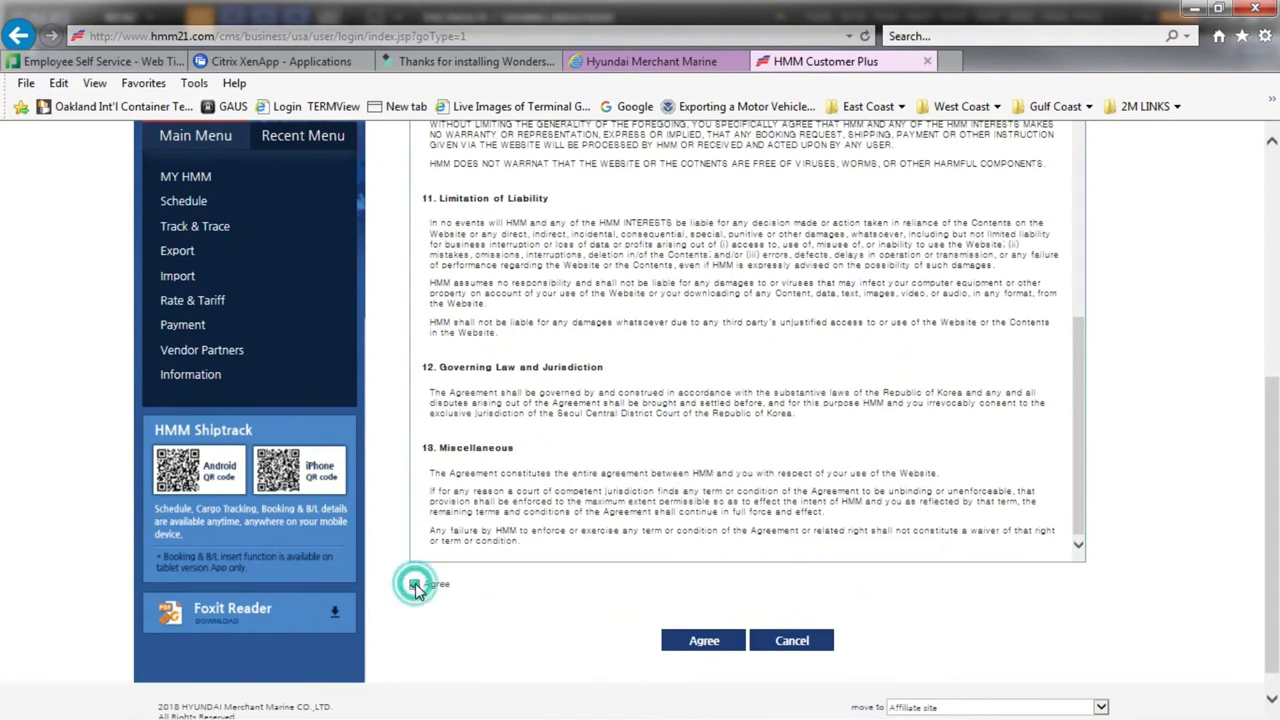
click(705, 645)
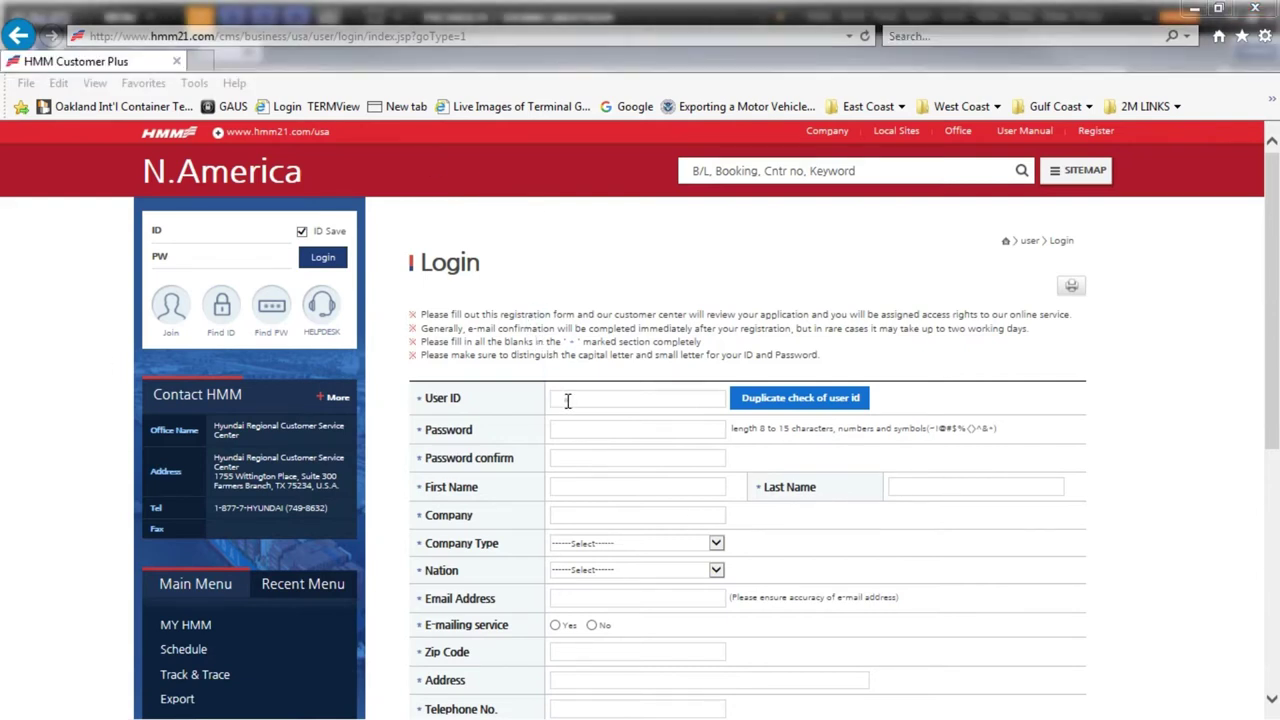
Enter a user ID, confirm it is available with the duplicate check, and enter the password.
click(567, 401)
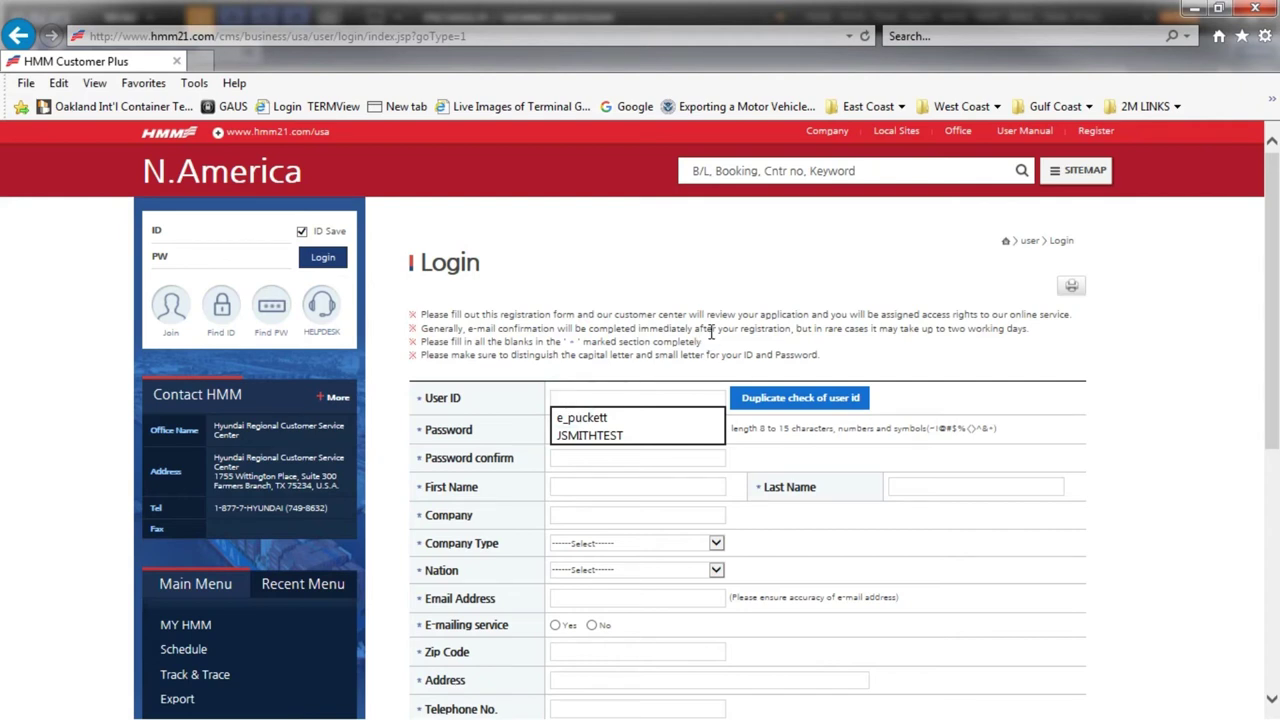
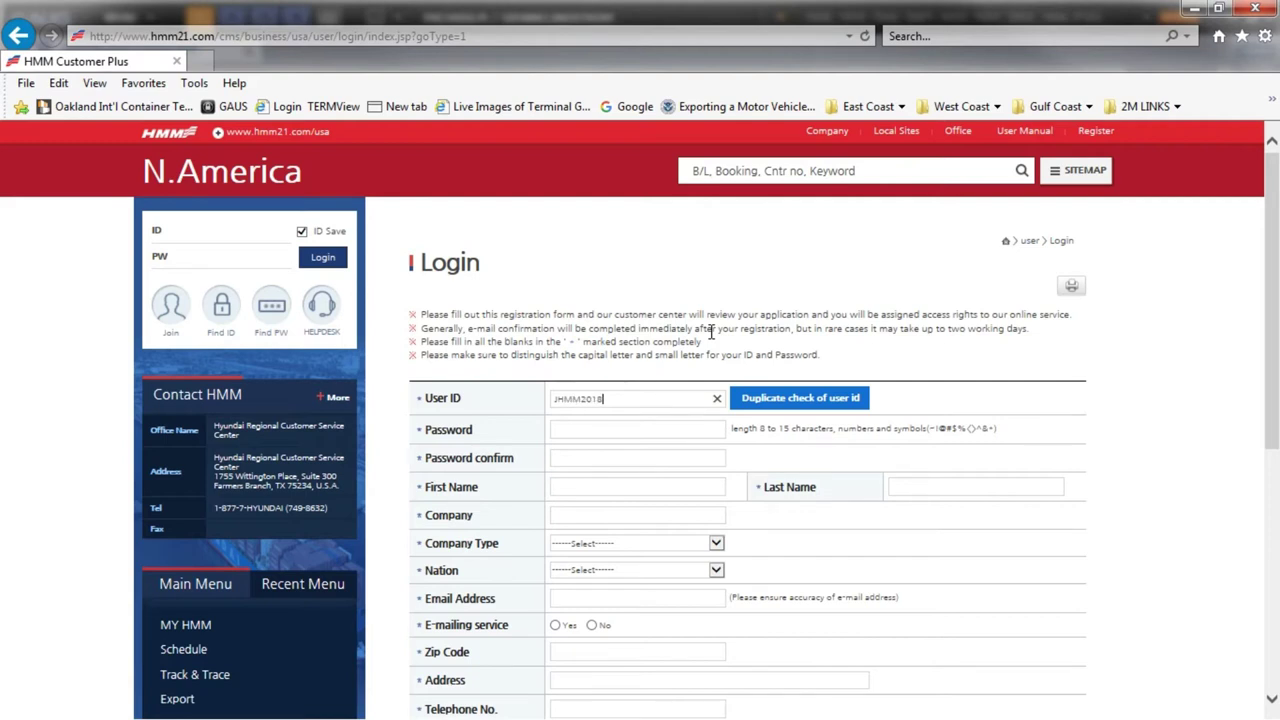
click(791, 402)
click(627, 426)
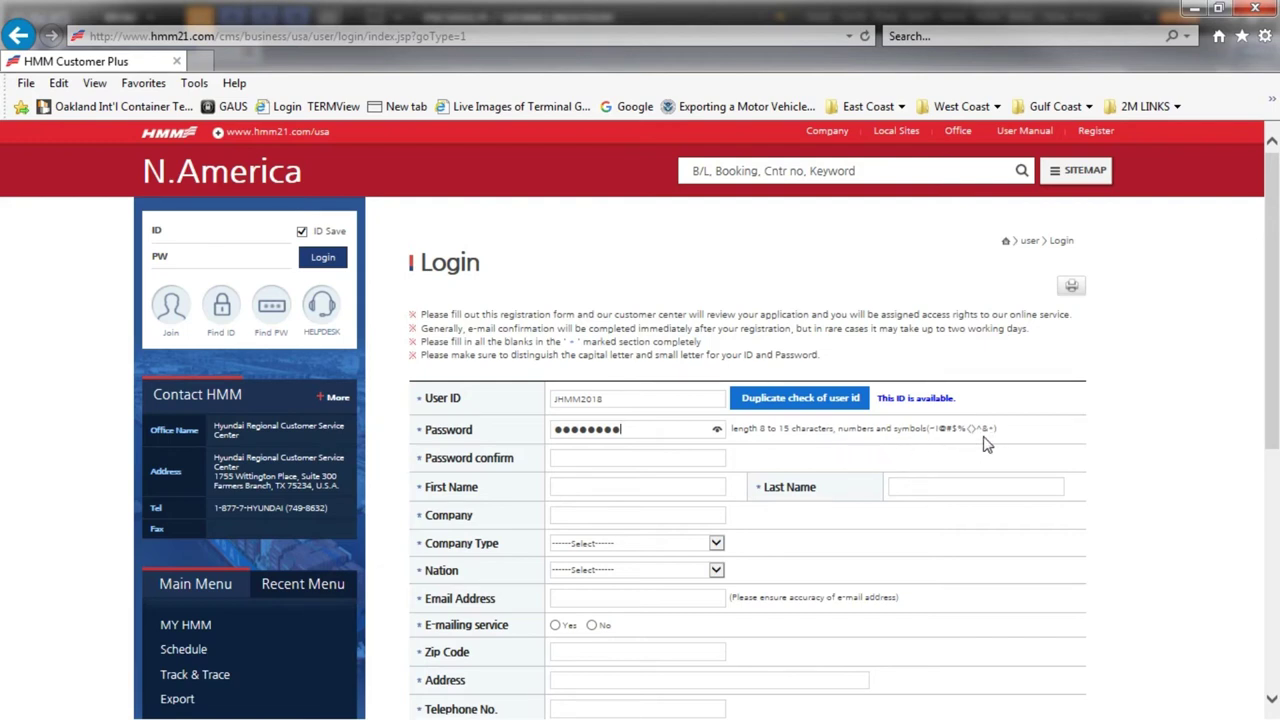
Confirm the password, enter the user's first and last name, and set company to HMM.
click(655, 457)
click(634, 488)
key(Tab)
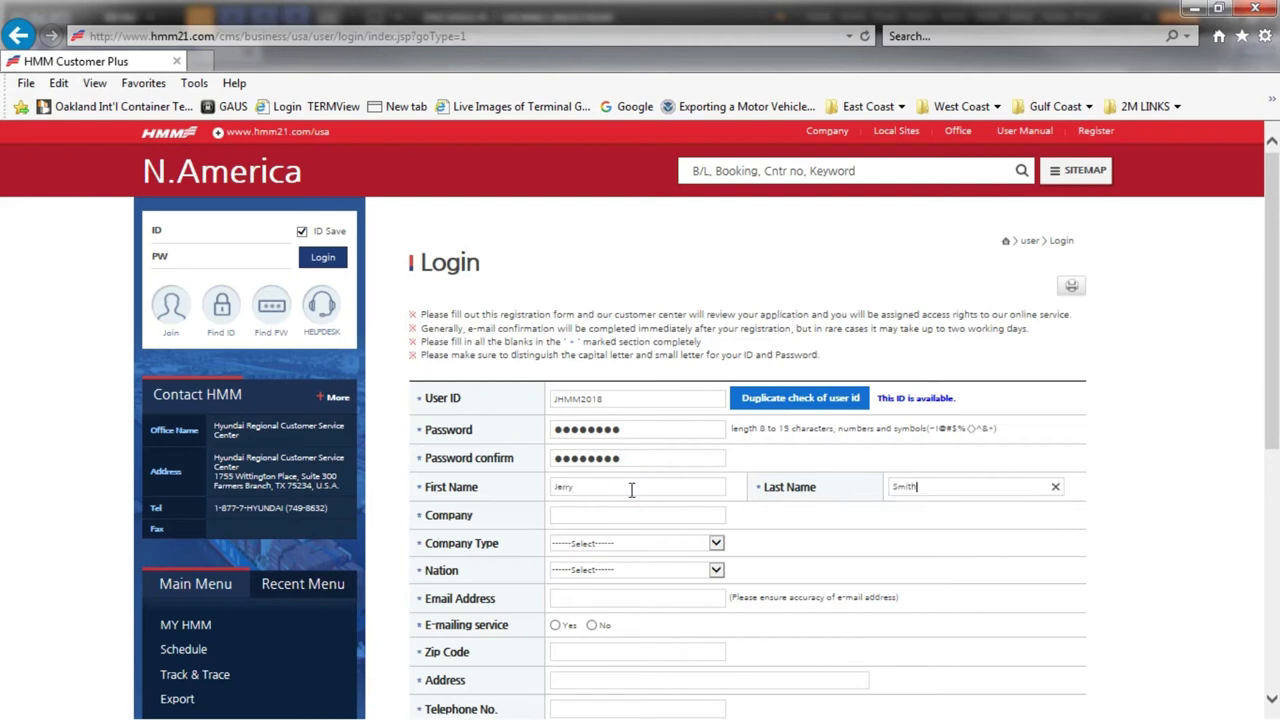
key(Tab)
text(HMM)
key(Tab)
Set Company Type to Shipper, Nation to U.S.A. and State to Texas.
click(622, 543)
click(600, 556)
click(620, 570)
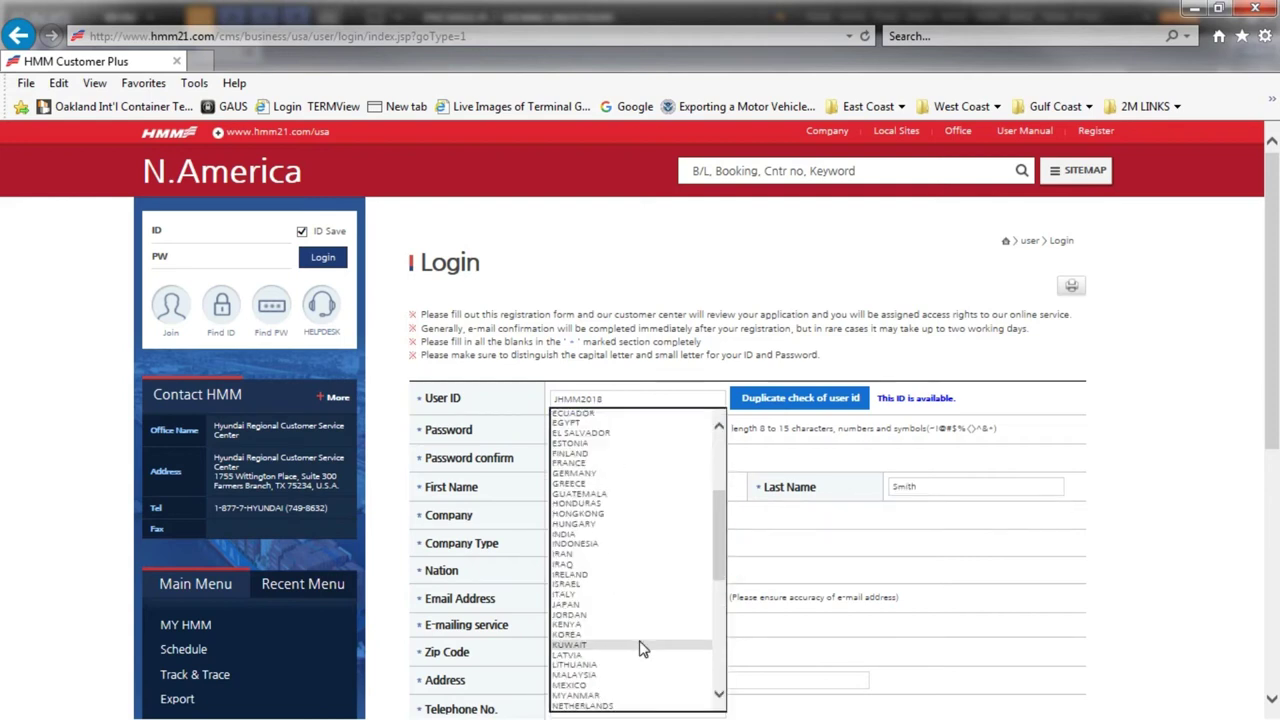
scroll(638, 651, down, 5)
click(638, 651)
click(850, 570)
click(849, 666)
Enter the user's e-mail address, opt in to e-mailing (Yes), and fill in zip code and street address.
click(663, 600)
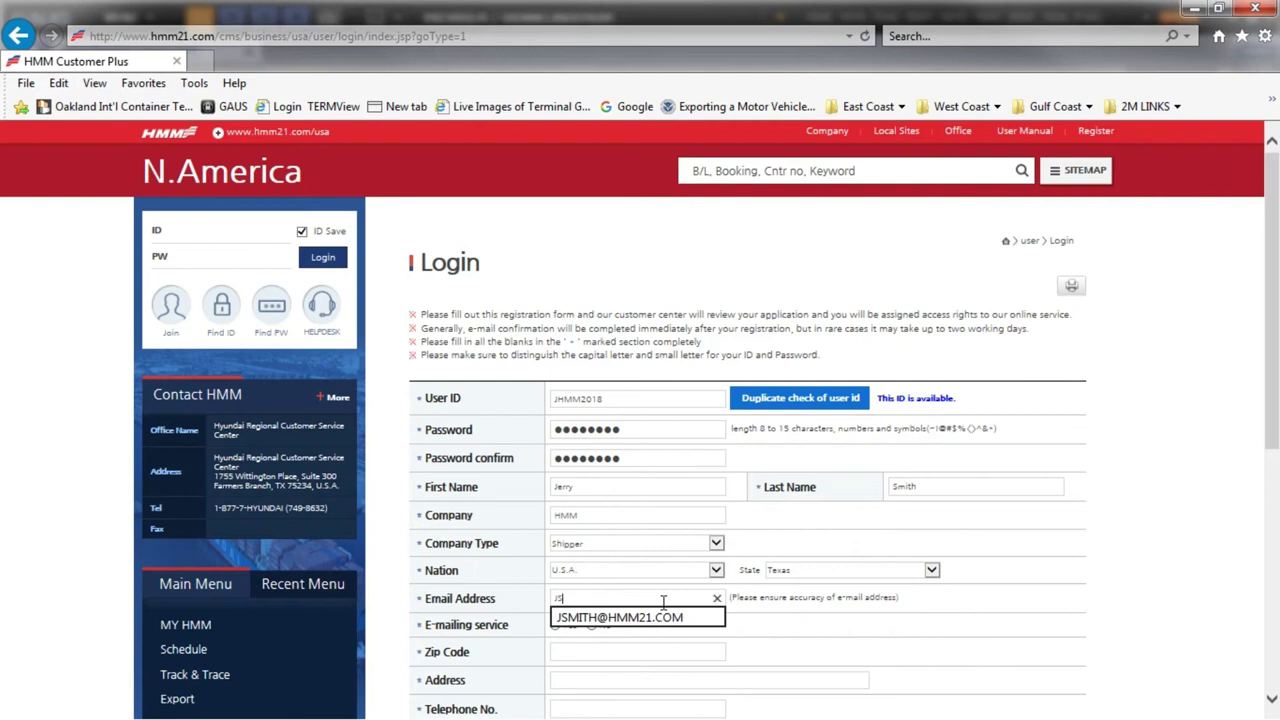
click(555, 625)
click(557, 651)
text(75234)
click(580, 681)
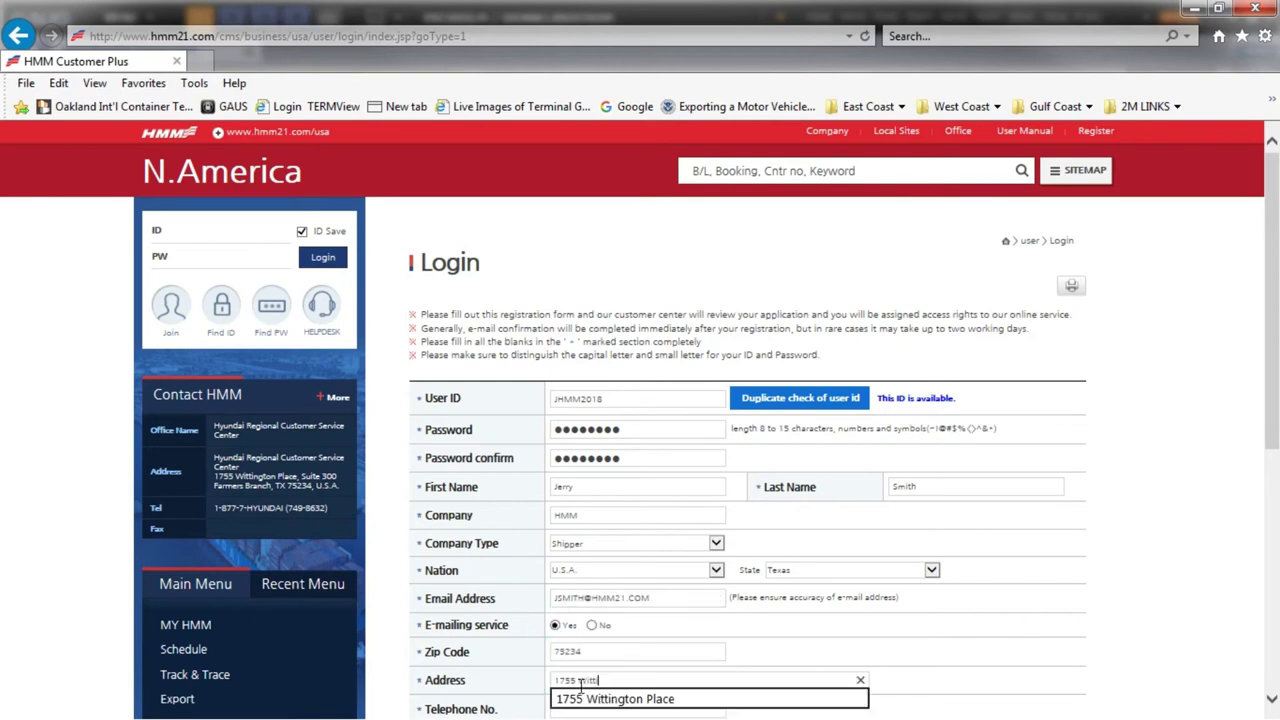
click(612, 702)
Fill in the telephone and mobile numbers, choose Global trade lane, and enter the latest shipment reference.
scroll(643, 700, down, 3)
click(586, 439)
text(4)
click(600, 457)
click(586, 468)
text(4)
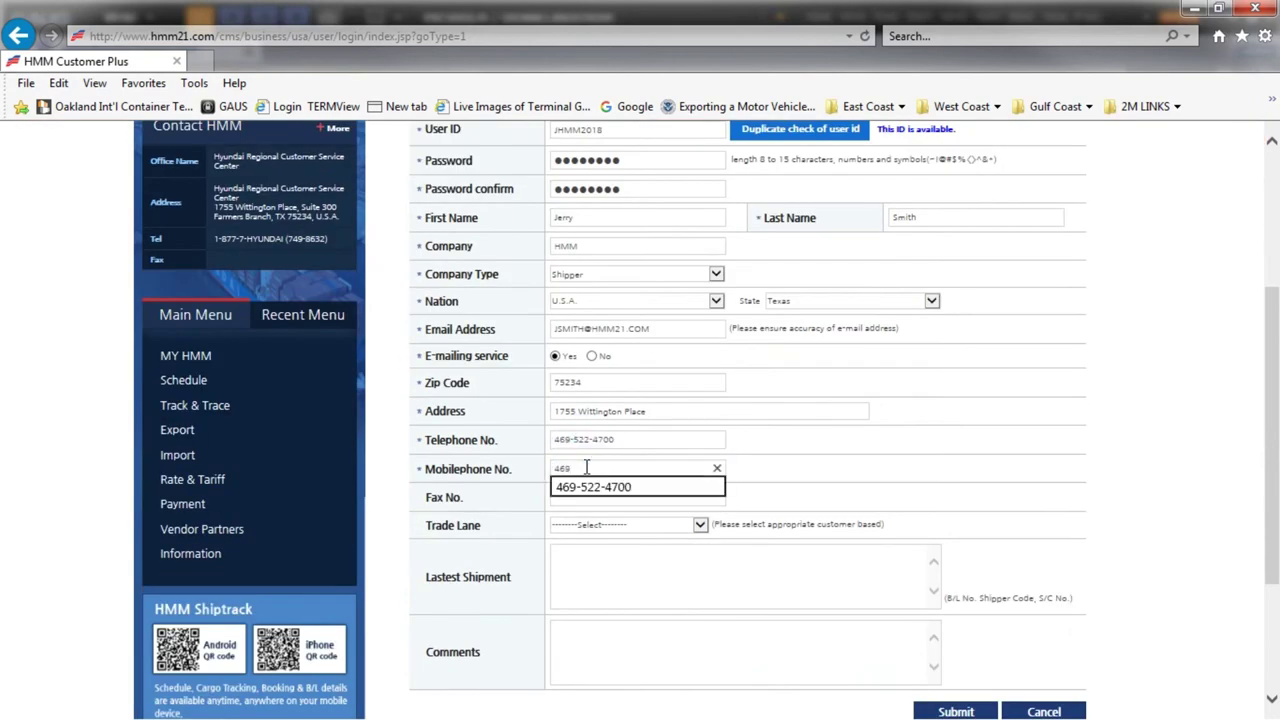
click(600, 486)
click(620, 525)
click(600, 626)
click(595, 565)
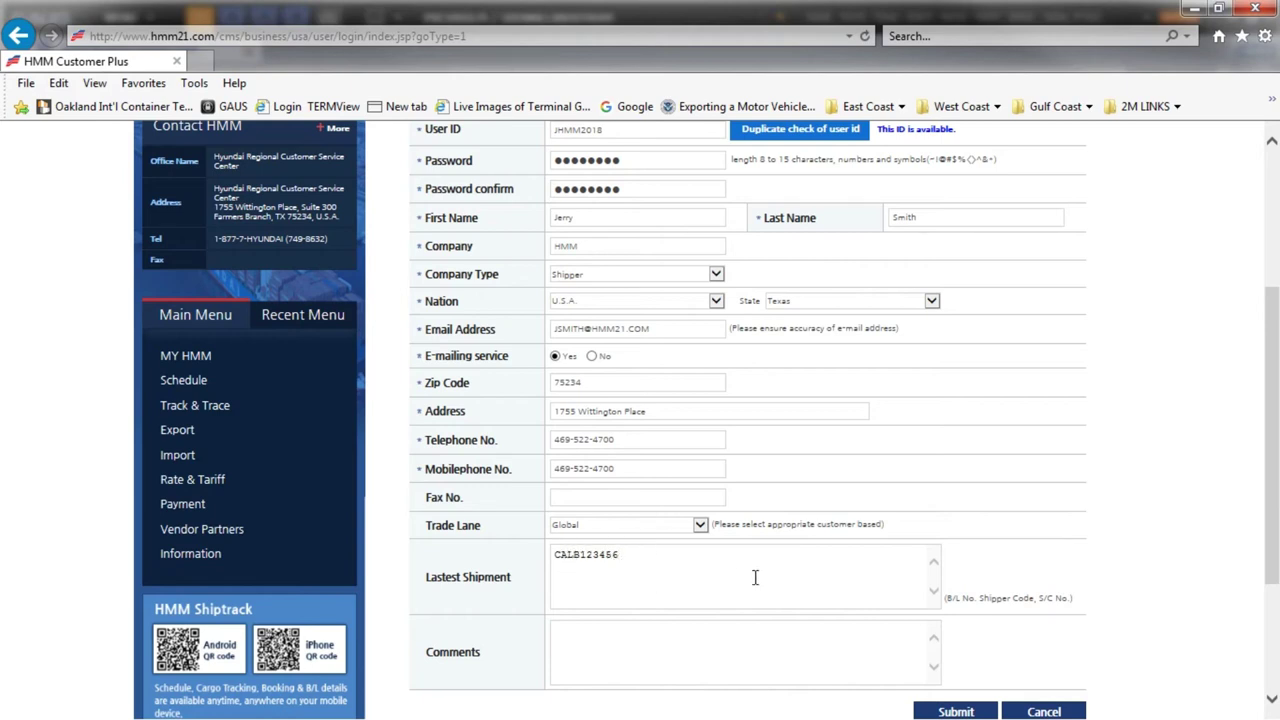
Submit the completed registration form and confirm OK on the 'Do you want to submit?' prompt.
scroll(768, 584, up, 2)
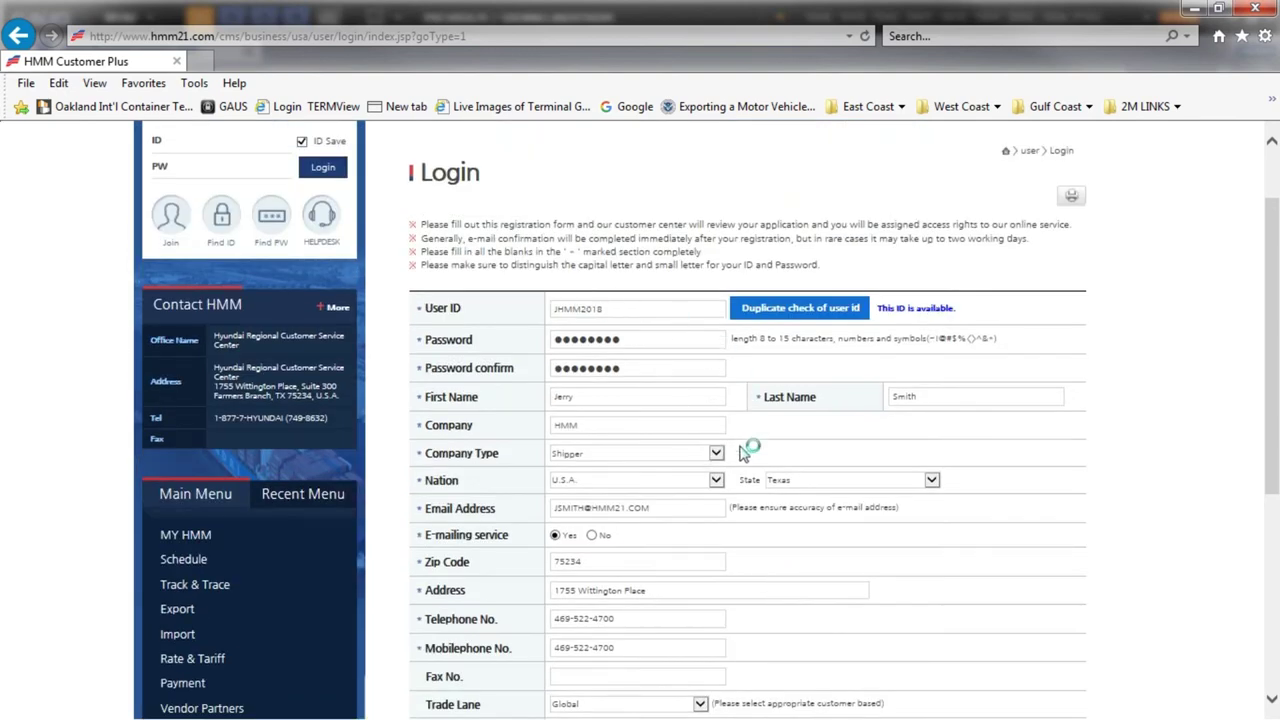
scroll(827, 640, down, 1)
scroll(827, 640, down, 2)
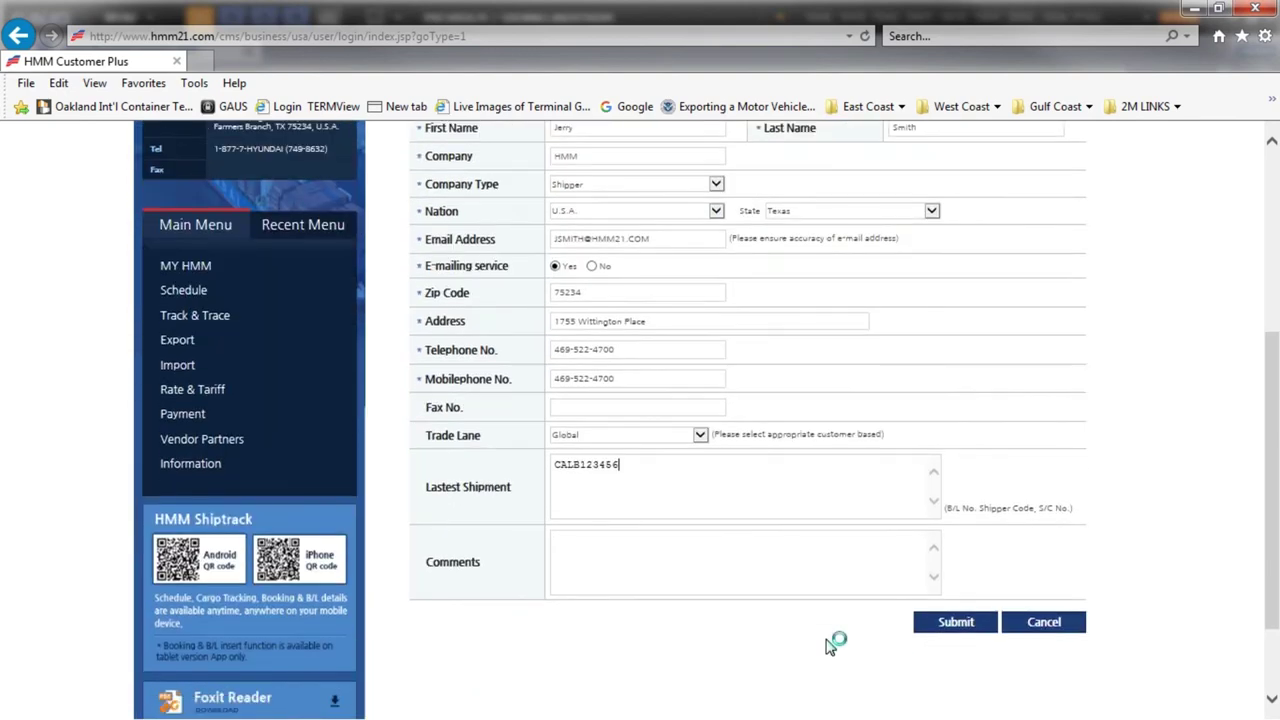
click(956, 624)
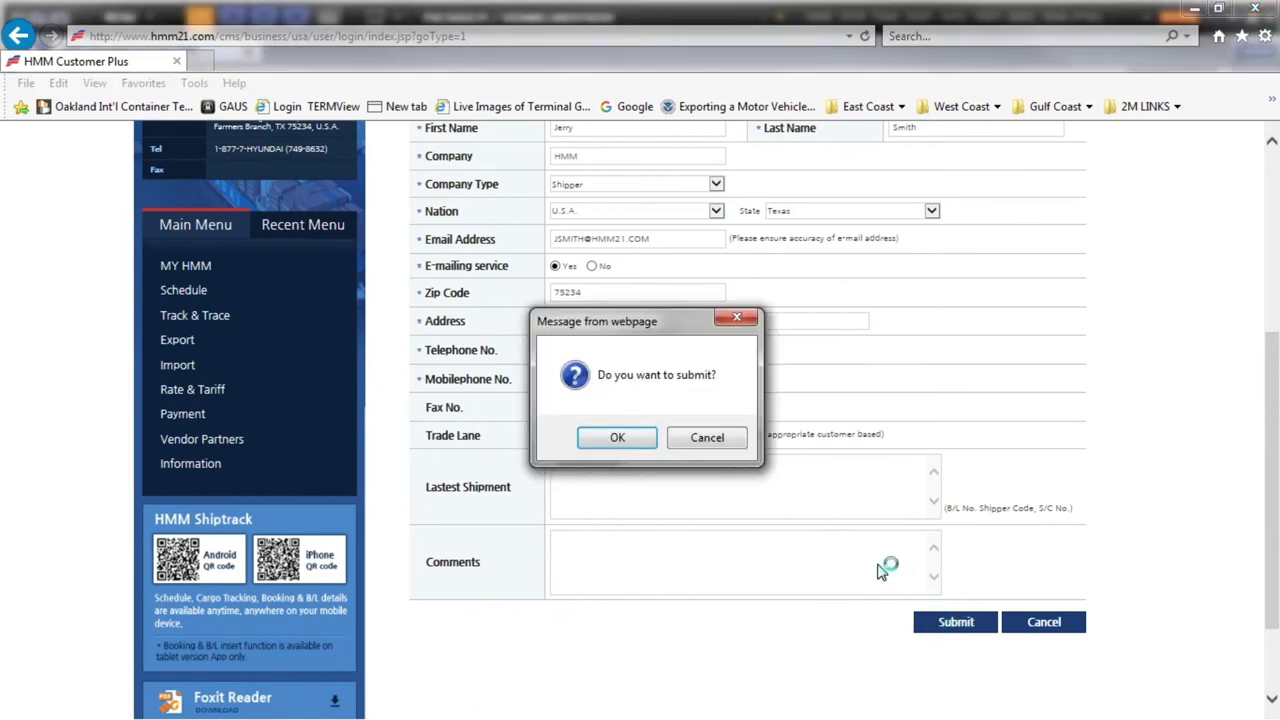
click(617, 439)
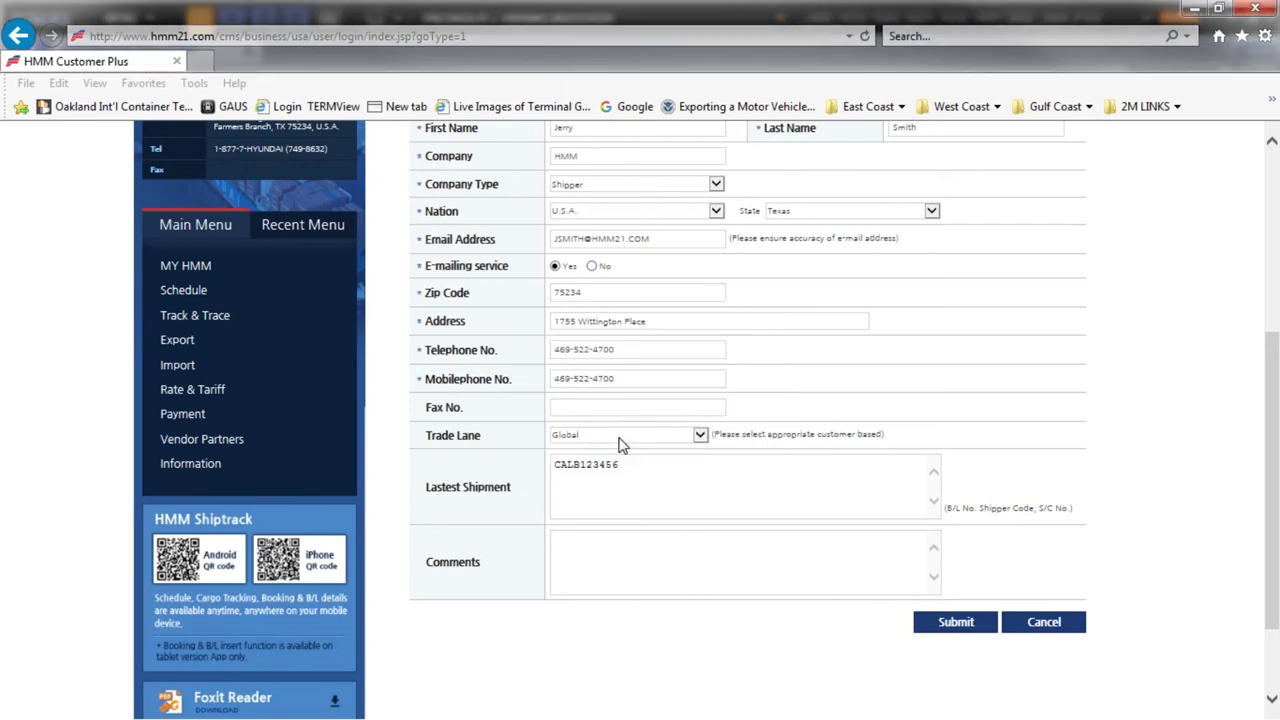